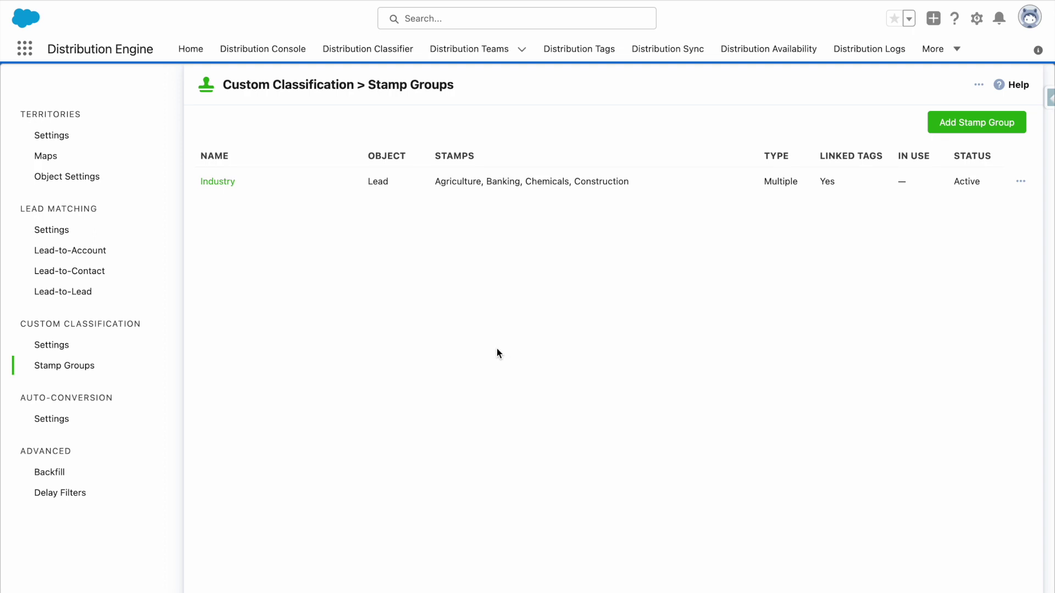
Create a Single type stamp group named Priority for the Lead object, with Synchronize Tag Collection enabled
{"action": "left_click", "coordinate": [963, 126]}
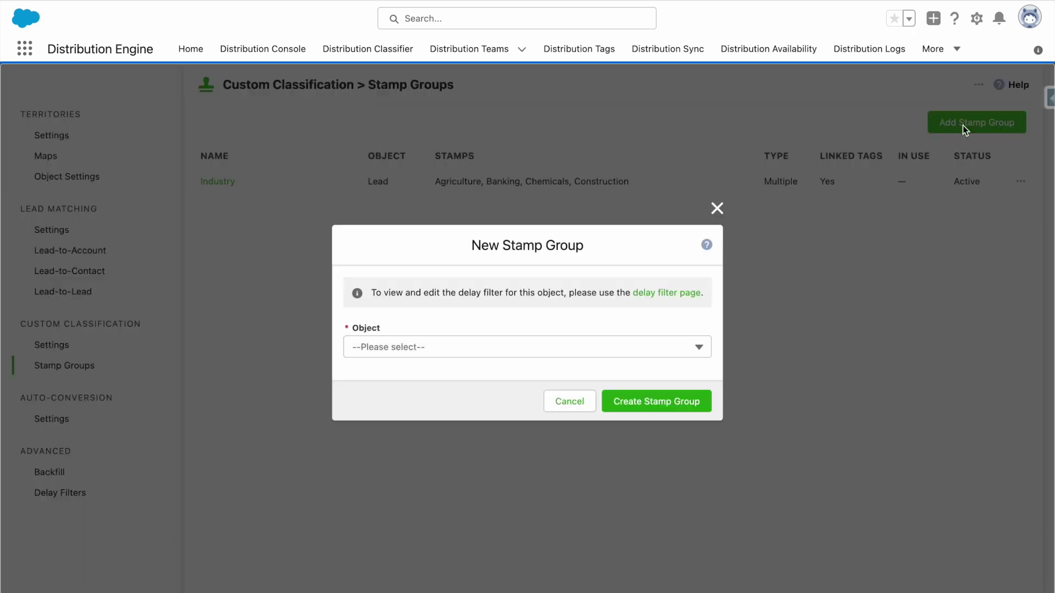
{"action": "left_click", "coordinate": [674, 350]}
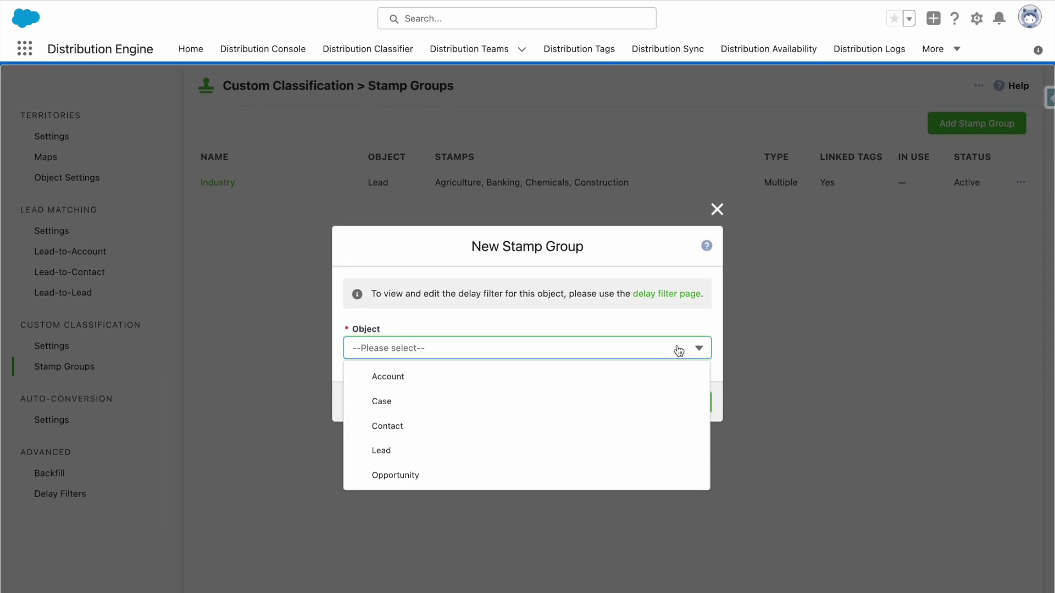
{"action": "left_click", "coordinate": [496, 449]}
{"action": "left_click", "coordinate": [463, 348]}
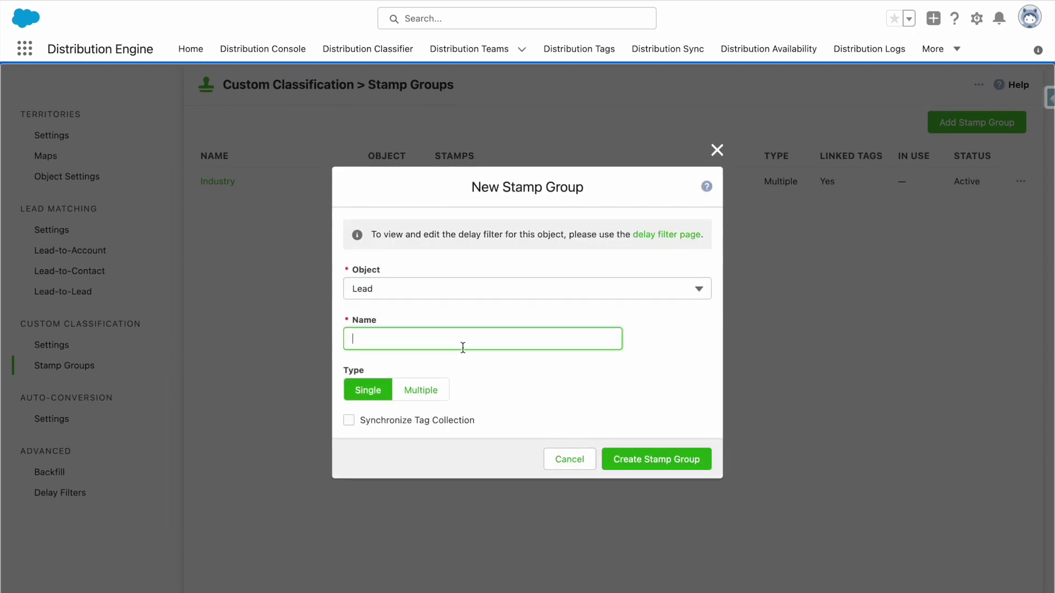
{"action": "type", "text": "Priority"}
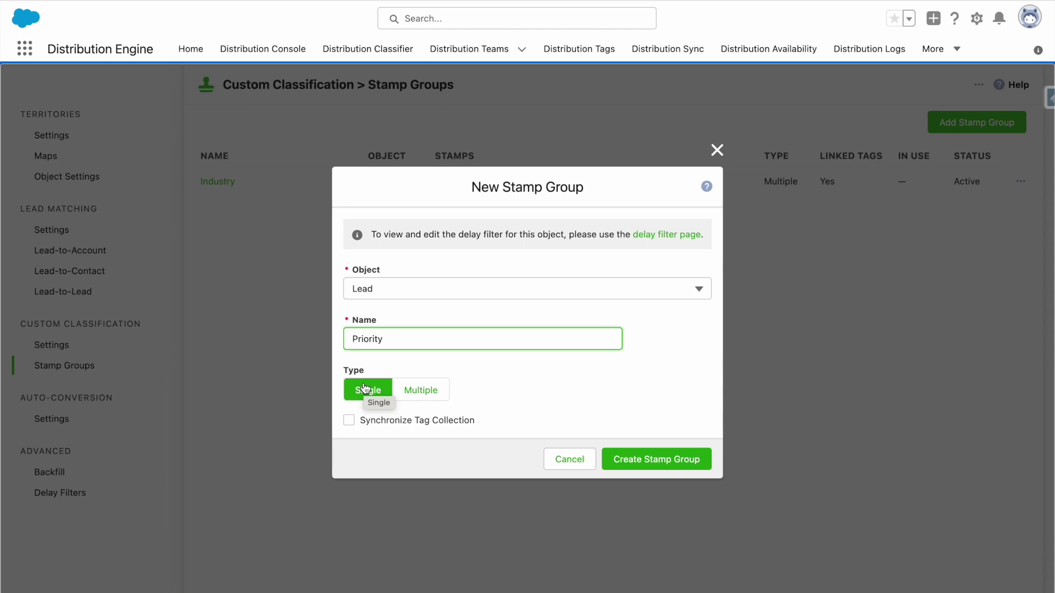
{"action": "left_click", "coordinate": [350, 422]}
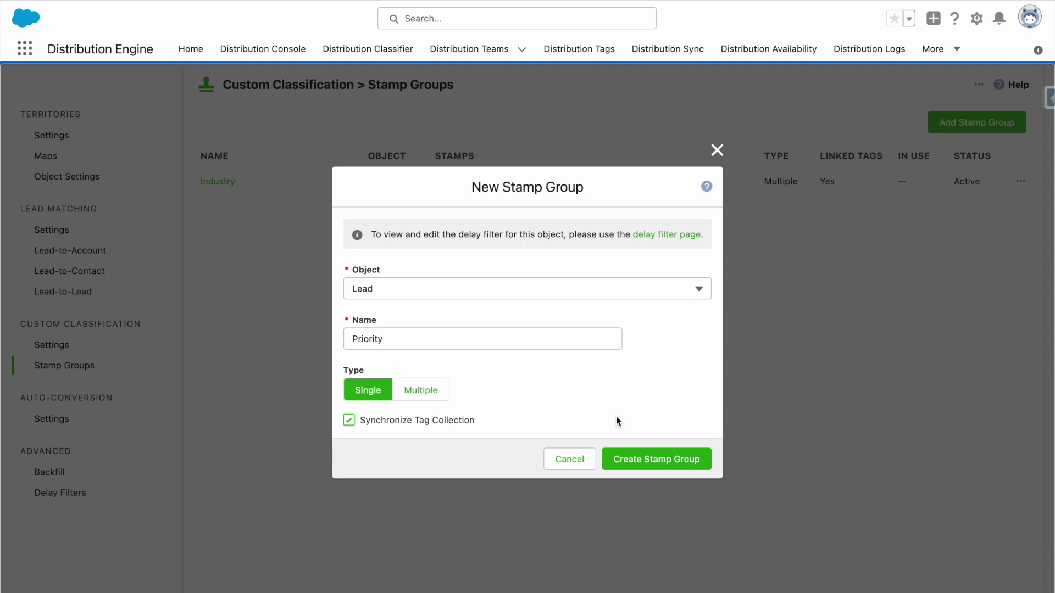
{"action": "left_click", "coordinate": [668, 460]}
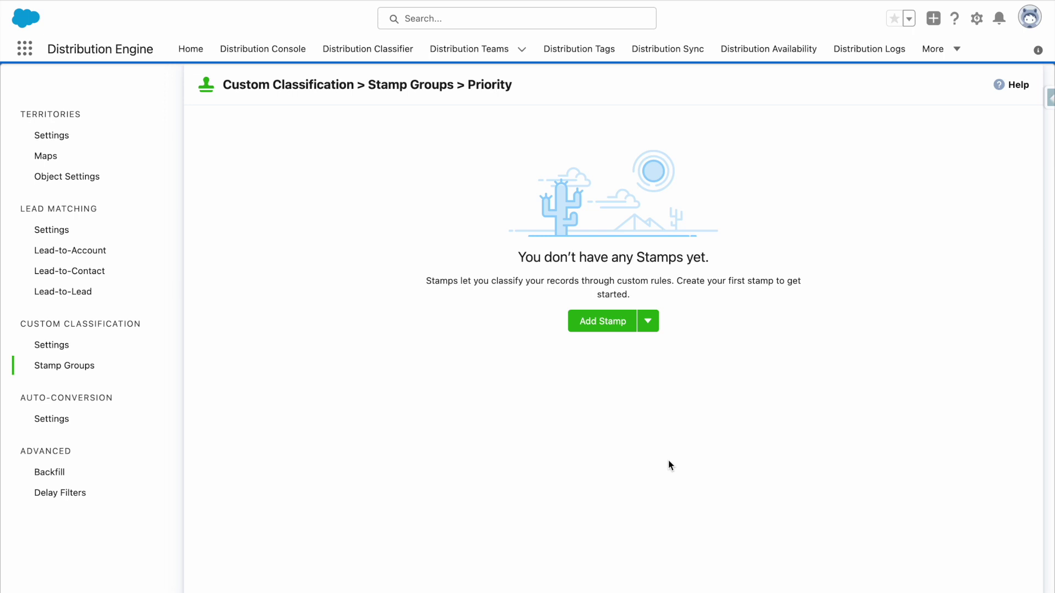
Start a new stamp named Priority 1 with Annual Revenue as its first filter field
{"action": "left_click", "coordinate": [649, 325]}
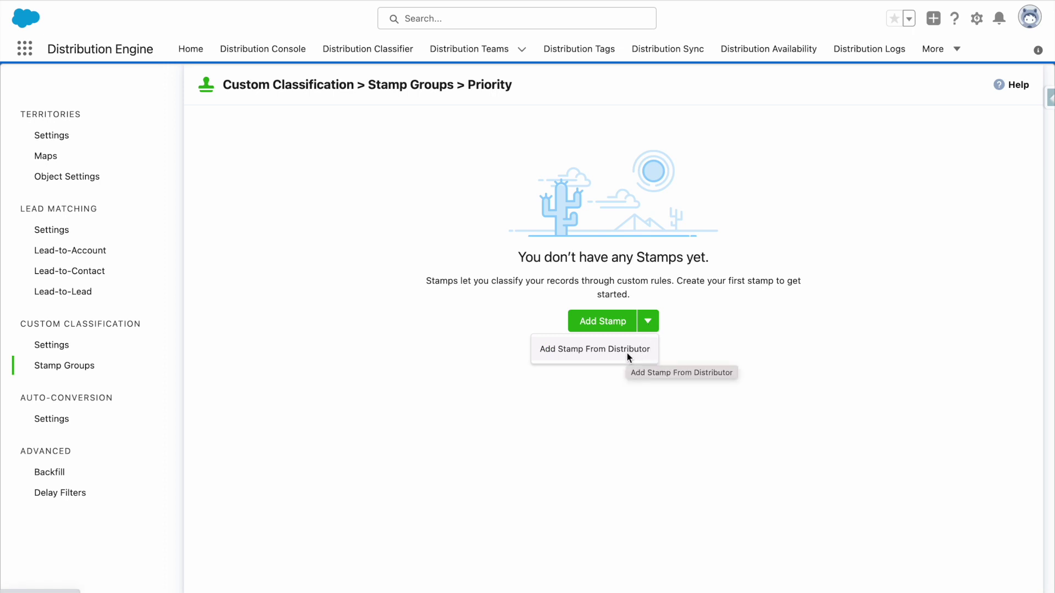
{"action": "left_click", "coordinate": [713, 350]}
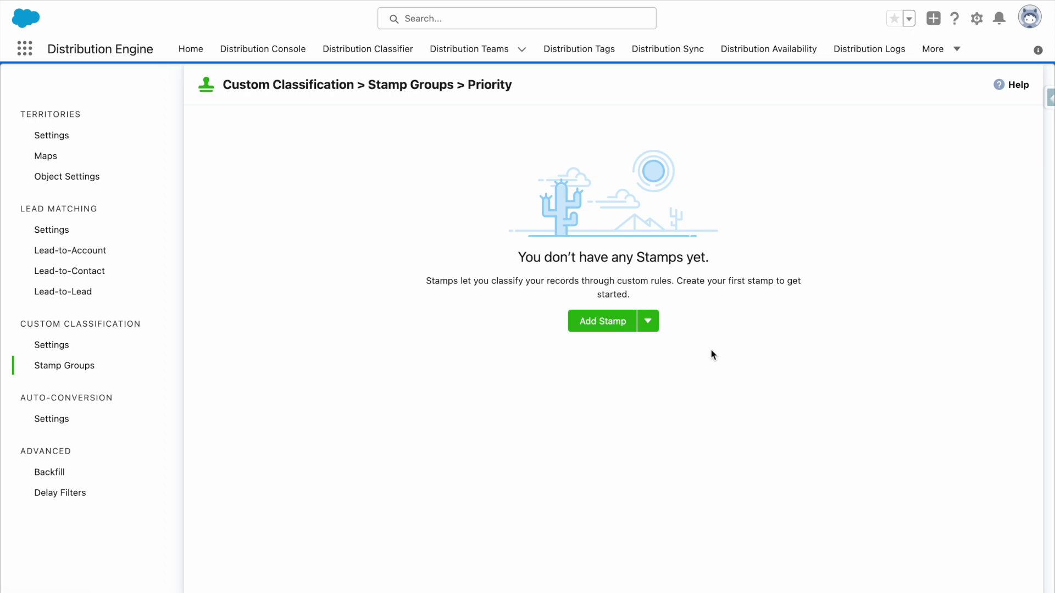
{"action": "left_click", "coordinate": [596, 326]}
{"action": "left_click", "coordinate": [410, 244]}
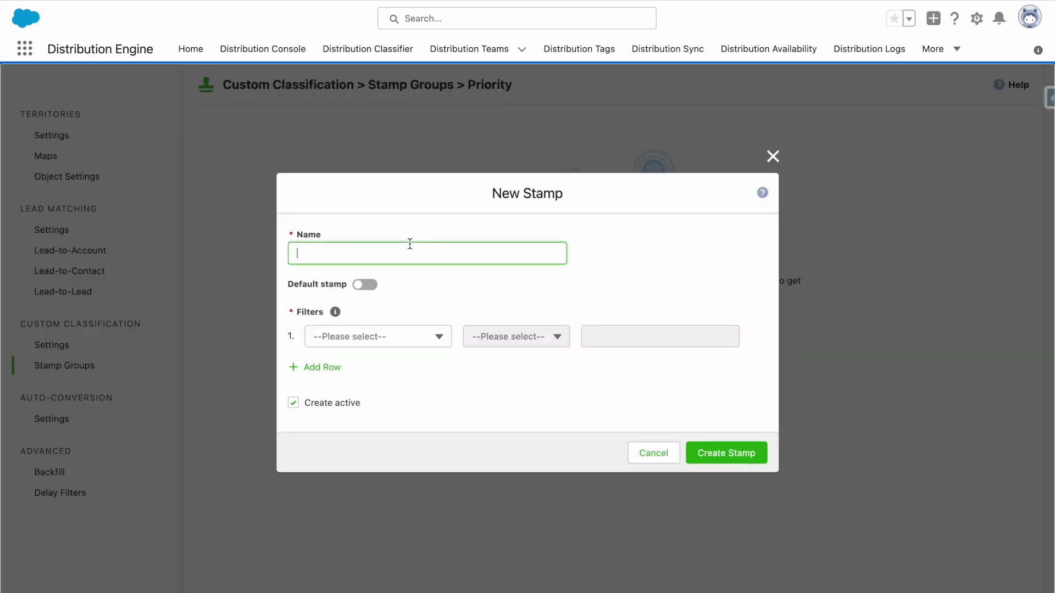
{"action": "type", "text": "Priority 1"}
{"action": "left_click", "coordinate": [432, 341]}
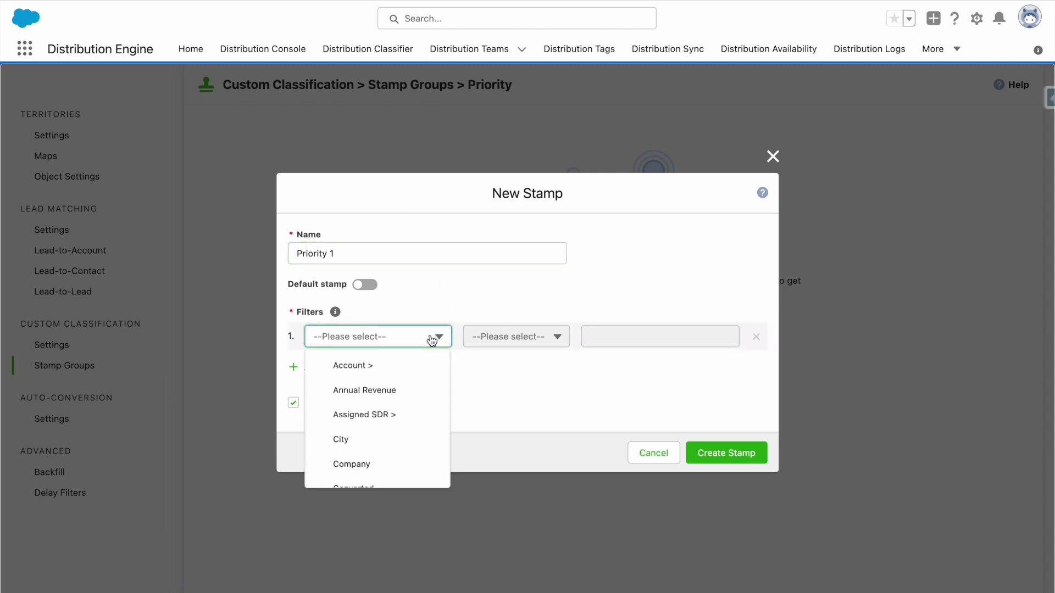
{"action": "left_click", "coordinate": [396, 390]}
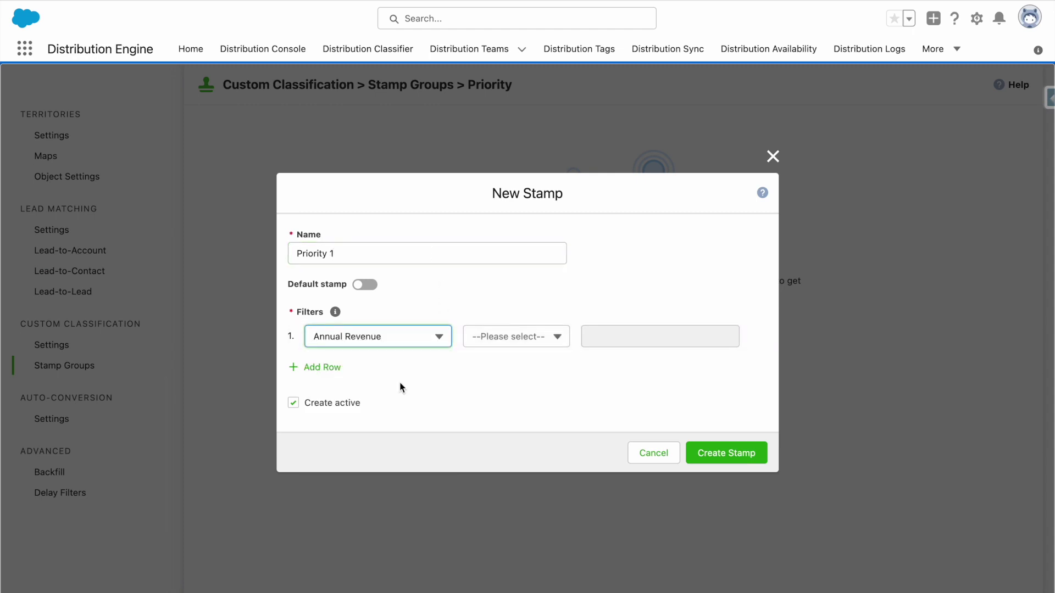
Add two more filter rows to the stamp, one on Industry and one on Rating
{"action": "left_click", "coordinate": [338, 375]}
{"action": "left_click", "coordinate": [358, 345]}
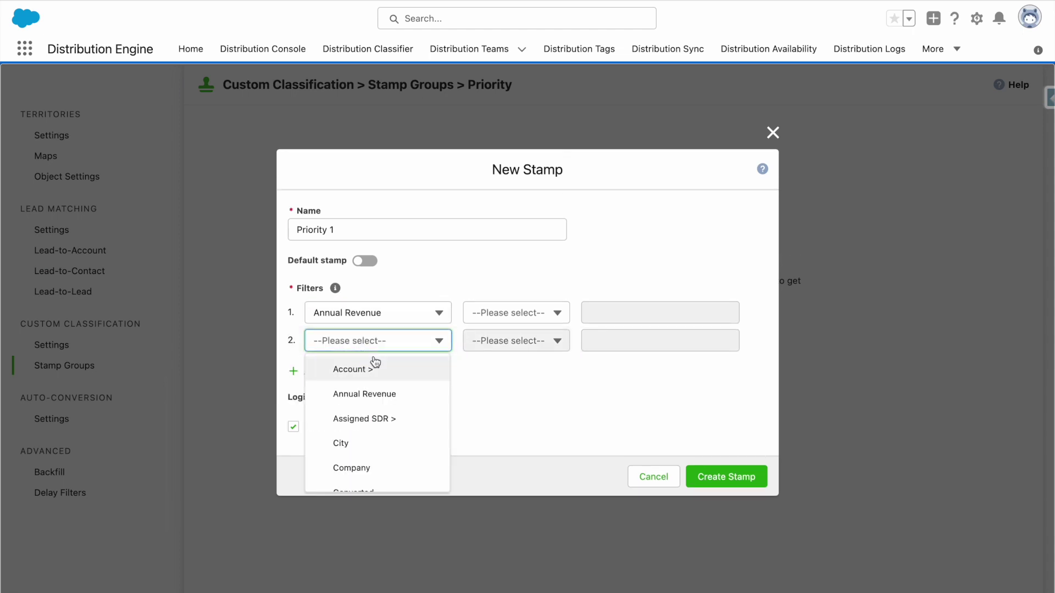
{"action": "scroll", "coordinate": [376, 385], "scroll_direction": "down", "scroll_amount": 3}
{"action": "left_click", "coordinate": [374, 362]}
{"action": "scroll", "coordinate": [419, 410], "scroll_direction": "down", "scroll_amount": 2}
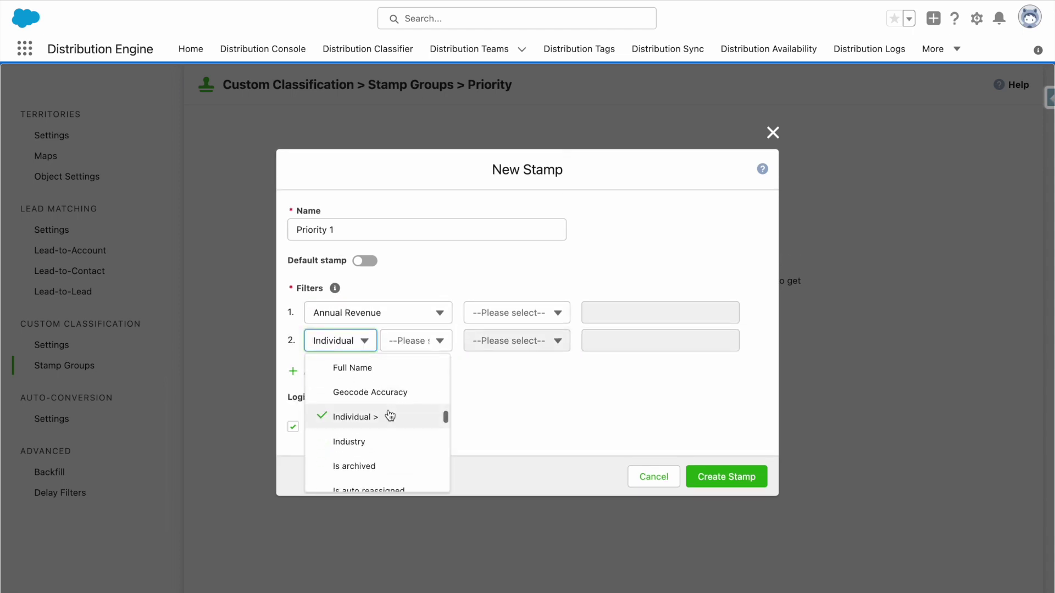
{"action": "left_click", "coordinate": [387, 440]}
{"action": "left_click", "coordinate": [337, 371]}
{"action": "left_click", "coordinate": [344, 360]}
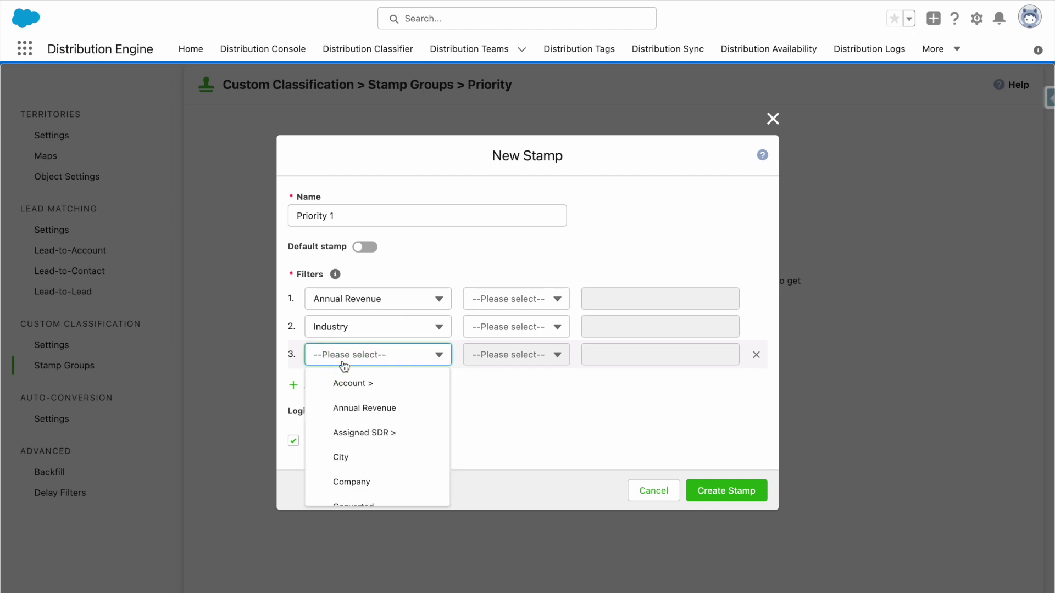
{"action": "key", "text": "r"}
{"action": "left_click", "coordinate": [363, 498]}
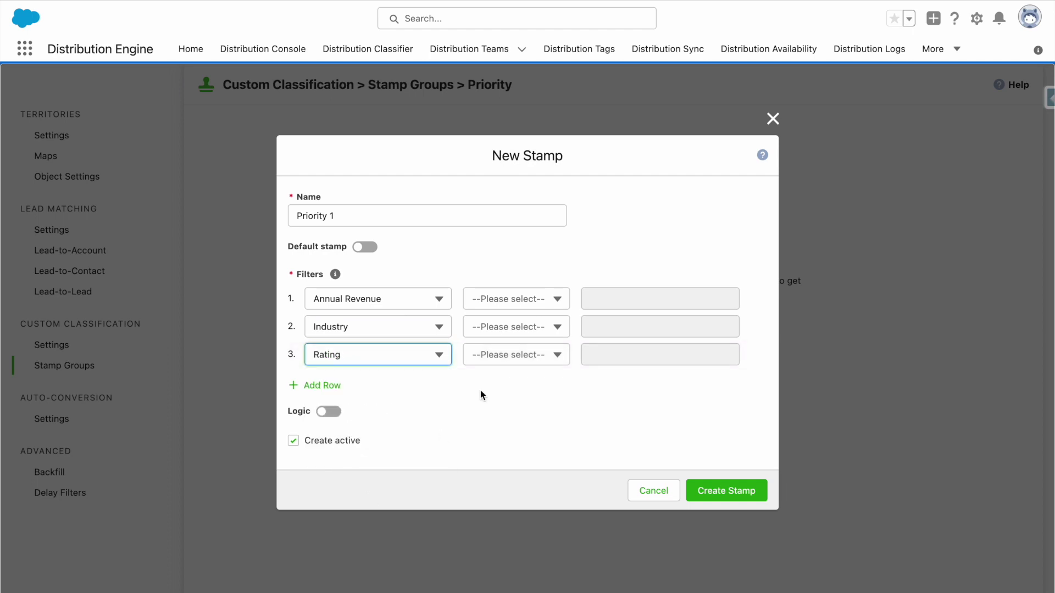
Set the Annual Revenue filter to greater than 500000
{"action": "left_click", "coordinate": [500, 300]}
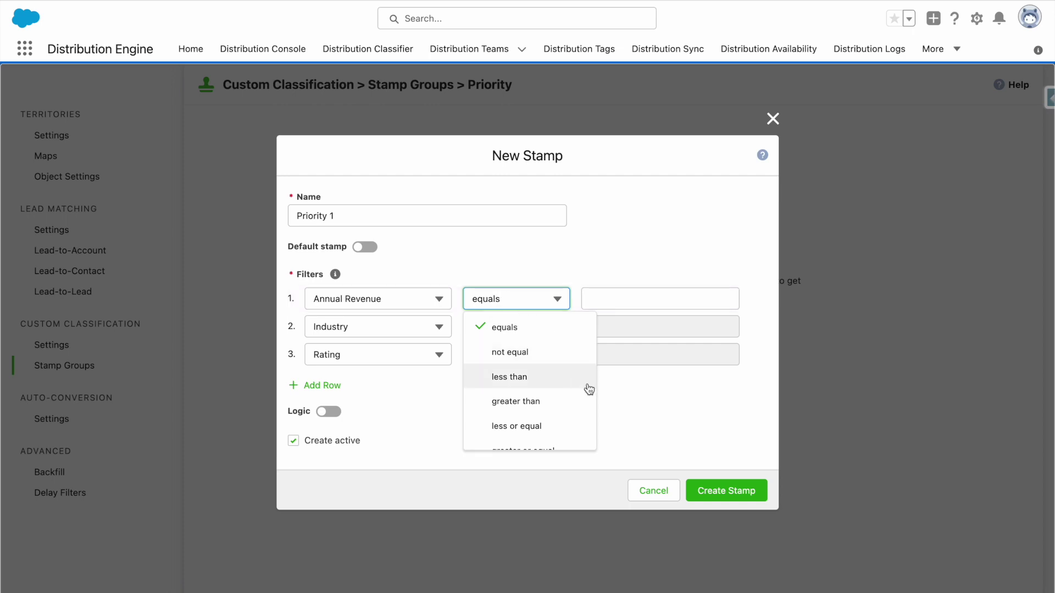
{"action": "left_click", "coordinate": [580, 403]}
{"action": "left_click", "coordinate": [623, 298]}
{"action": "type", "text": "500000"}
Set the Industry filter to equals Energy
{"action": "left_click", "coordinate": [557, 335]}
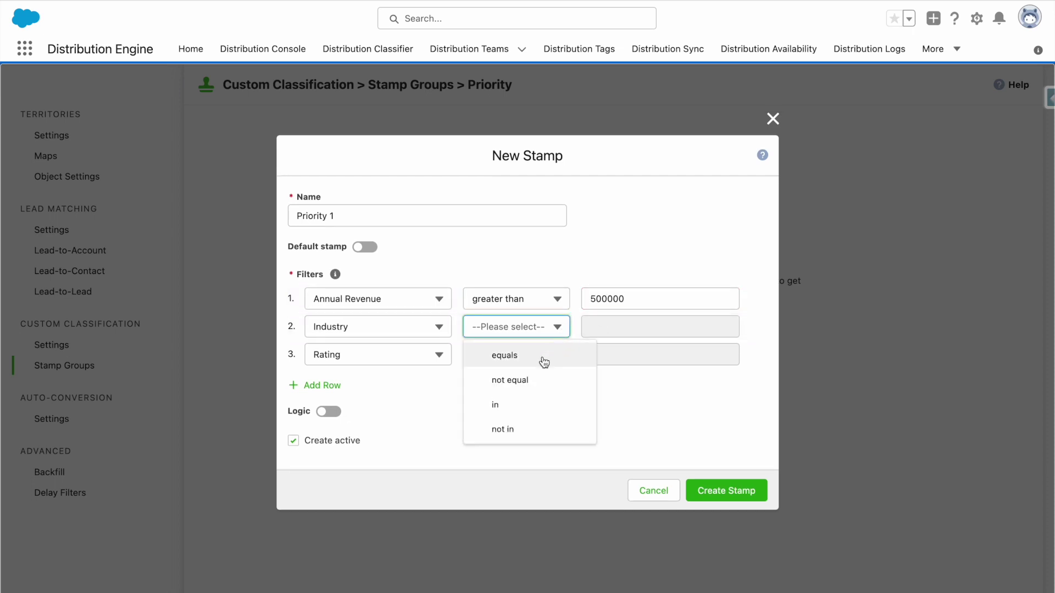
{"action": "left_click", "coordinate": [537, 364]}
{"action": "left_click", "coordinate": [612, 332]}
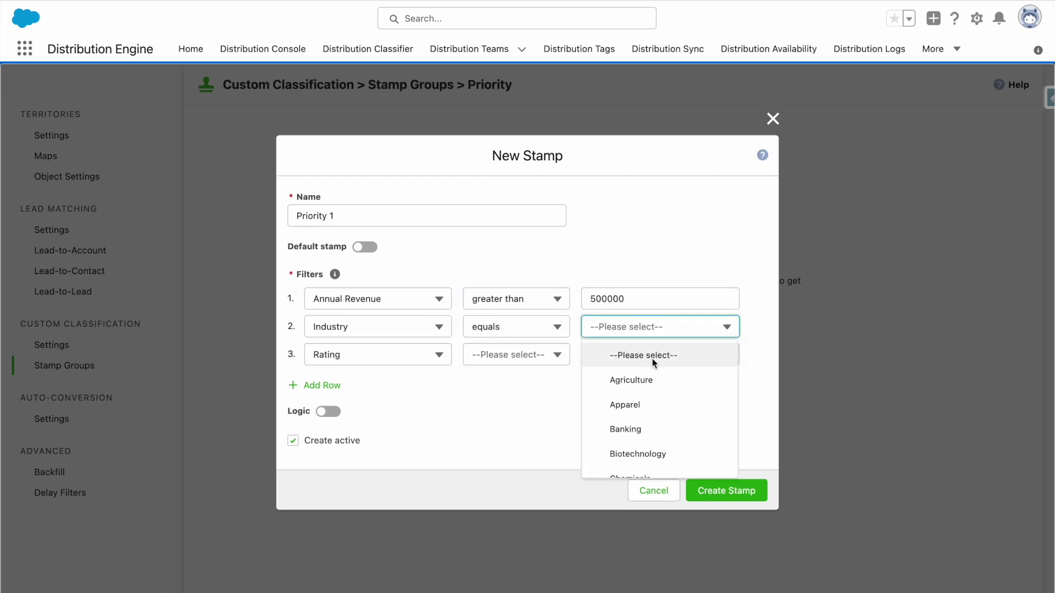
{"action": "scroll", "coordinate": [664, 422], "scroll_direction": "down", "scroll_amount": 2}
{"action": "scroll", "coordinate": [663, 422], "scroll_direction": "down", "scroll_amount": 5}
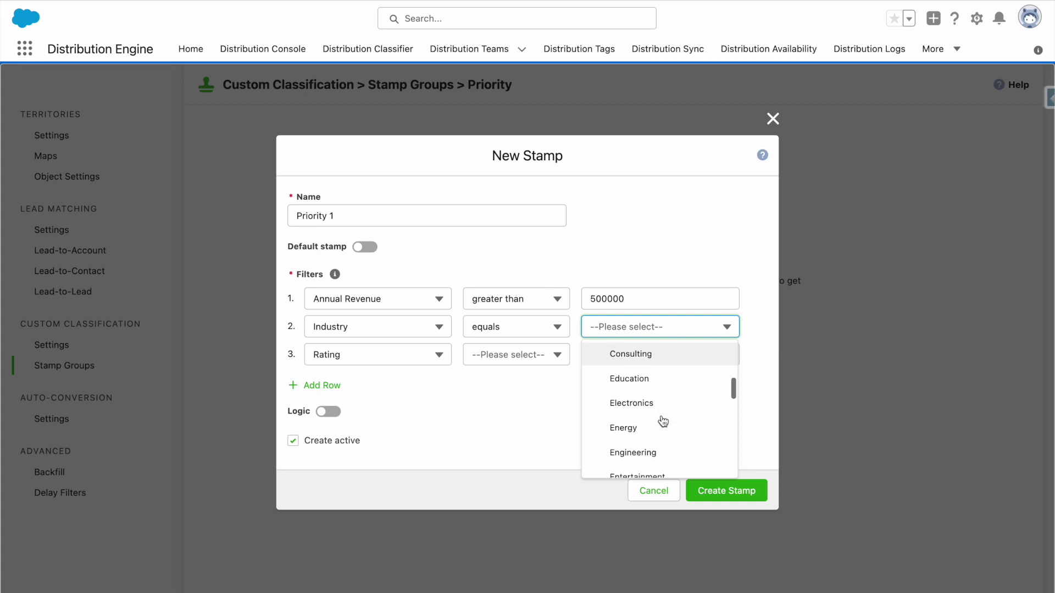
{"action": "left_click", "coordinate": [661, 422]}
Set the Rating filter to equals Hot, and create the stamp with the filter logic 1 AND 2 AND 3
{"action": "left_click", "coordinate": [546, 356]}
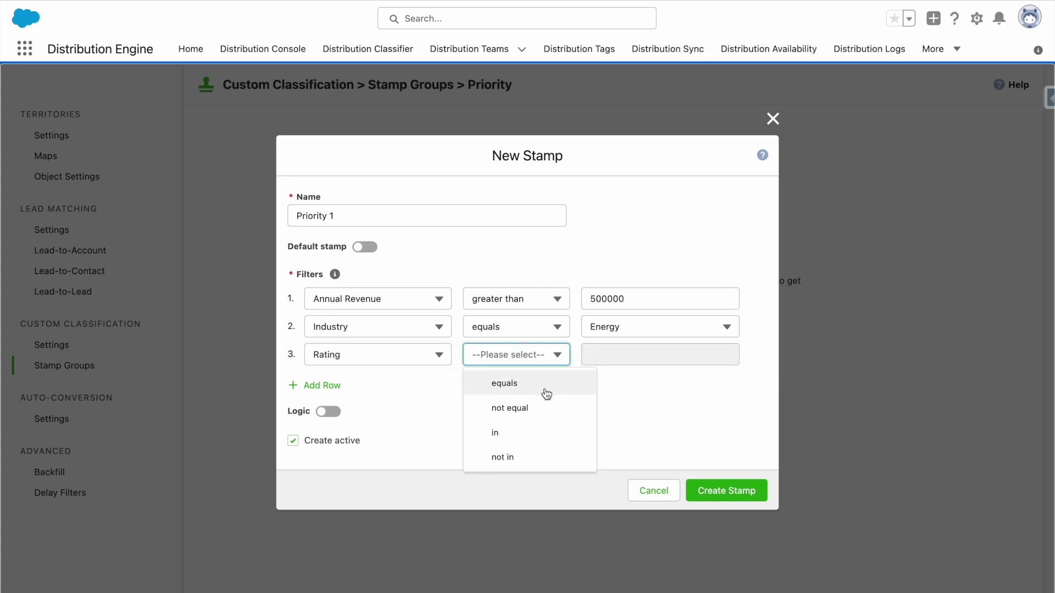
{"action": "left_click", "coordinate": [544, 382]}
{"action": "left_click", "coordinate": [654, 355]}
{"action": "left_click", "coordinate": [652, 431]}
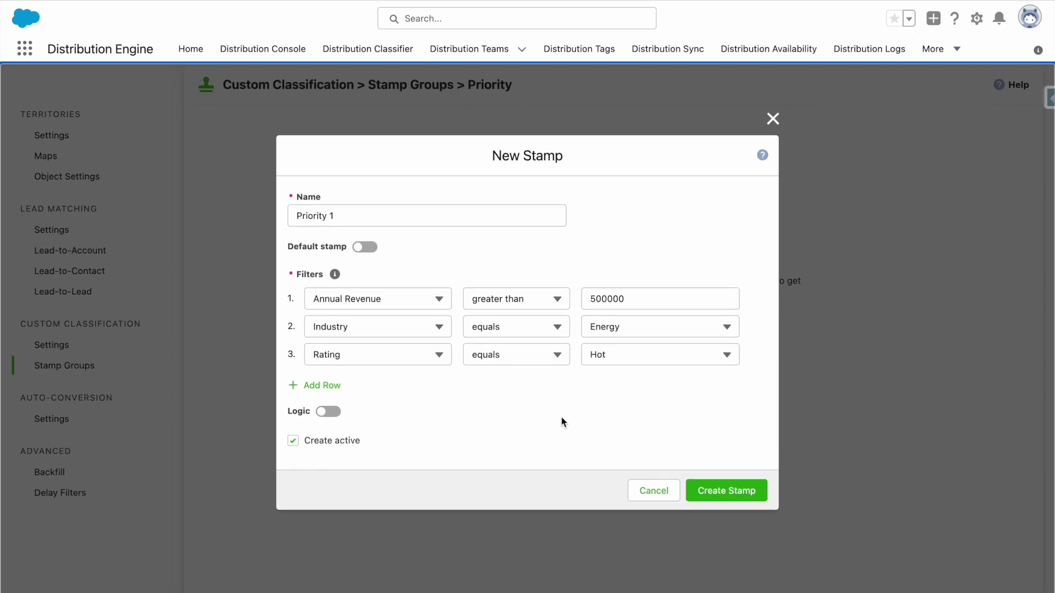
{"action": "left_click", "coordinate": [333, 413]}
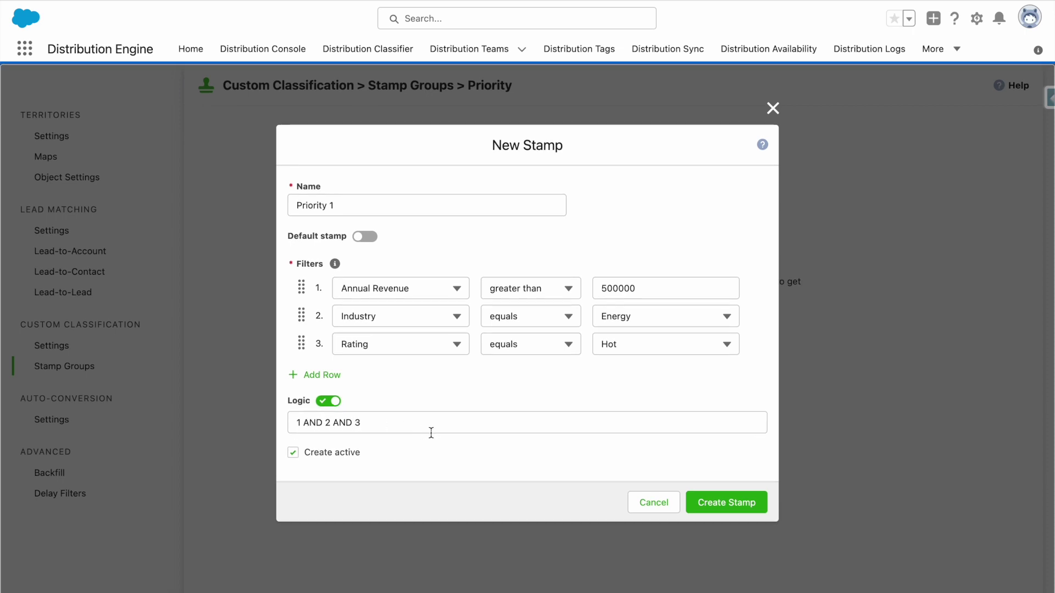
{"action": "left_click", "coordinate": [763, 504]}
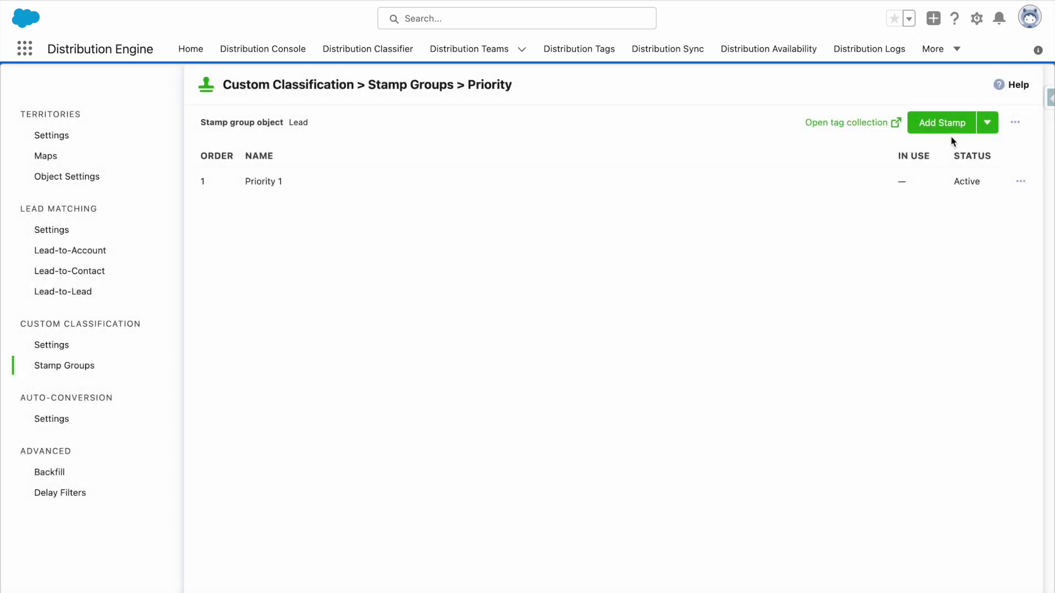
Create a default stamp named Priority 2 in the same group and open the group's tag collection
{"action": "left_click", "coordinate": [933, 135]}
{"action": "left_click", "coordinate": [560, 250]}
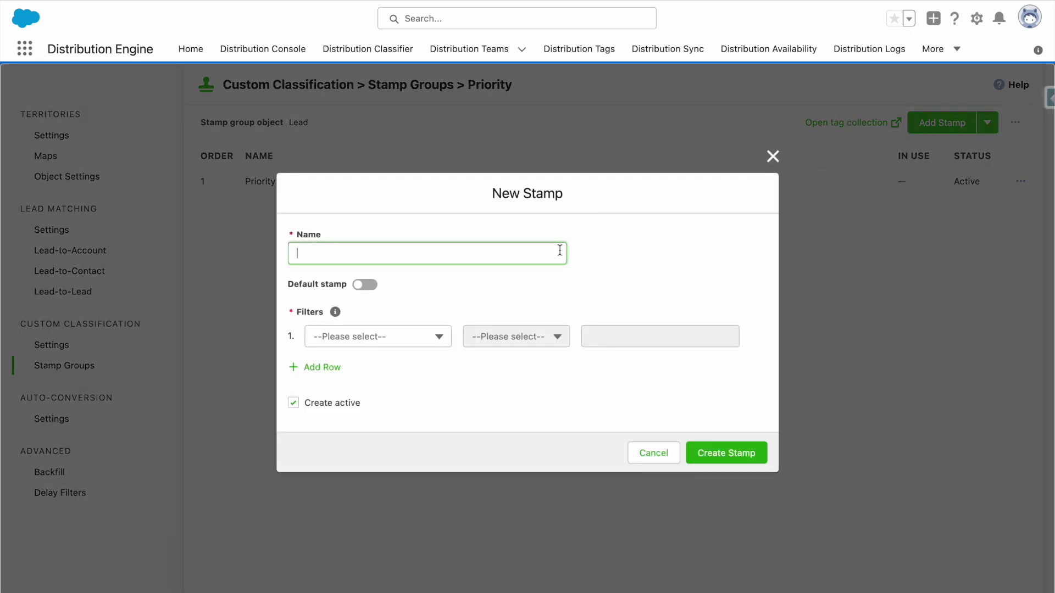
{"action": "type", "text": "Priority 2"}
{"action": "left_click", "coordinate": [371, 286]}
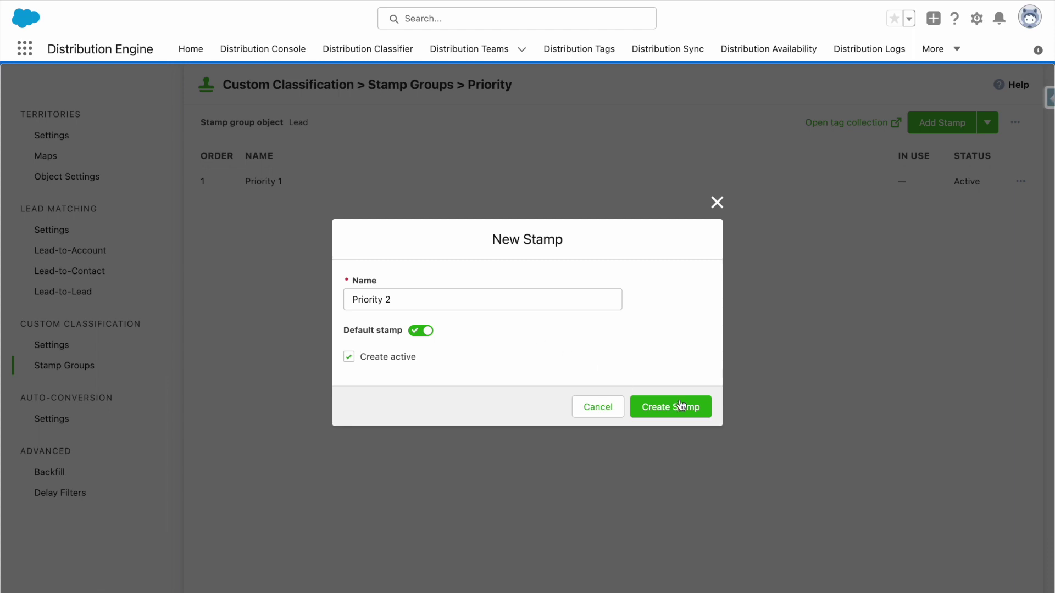
{"action": "left_click", "coordinate": [700, 409]}
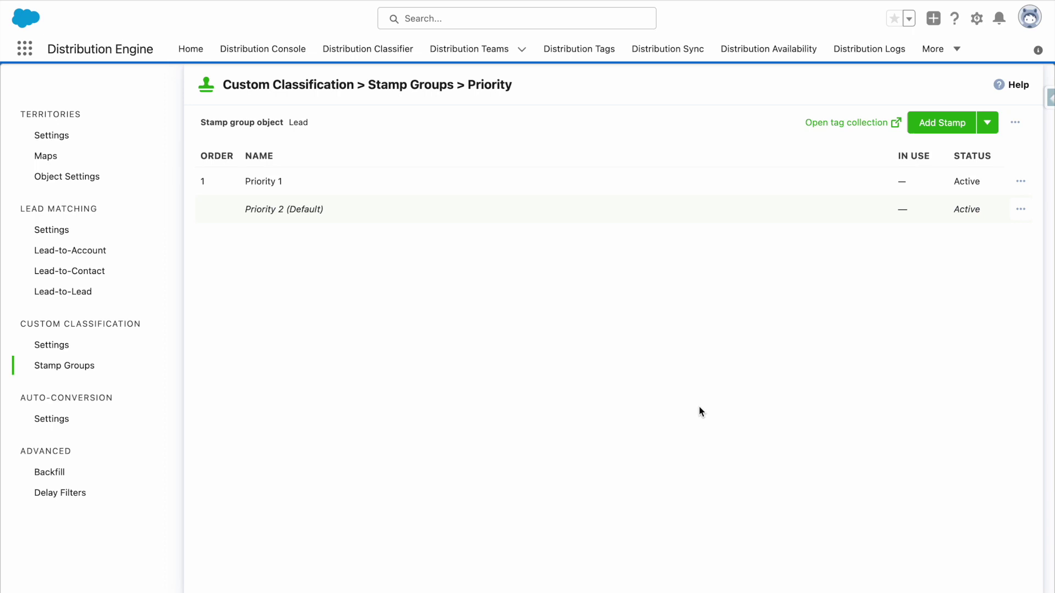
{"action": "left_click", "coordinate": [849, 122]}
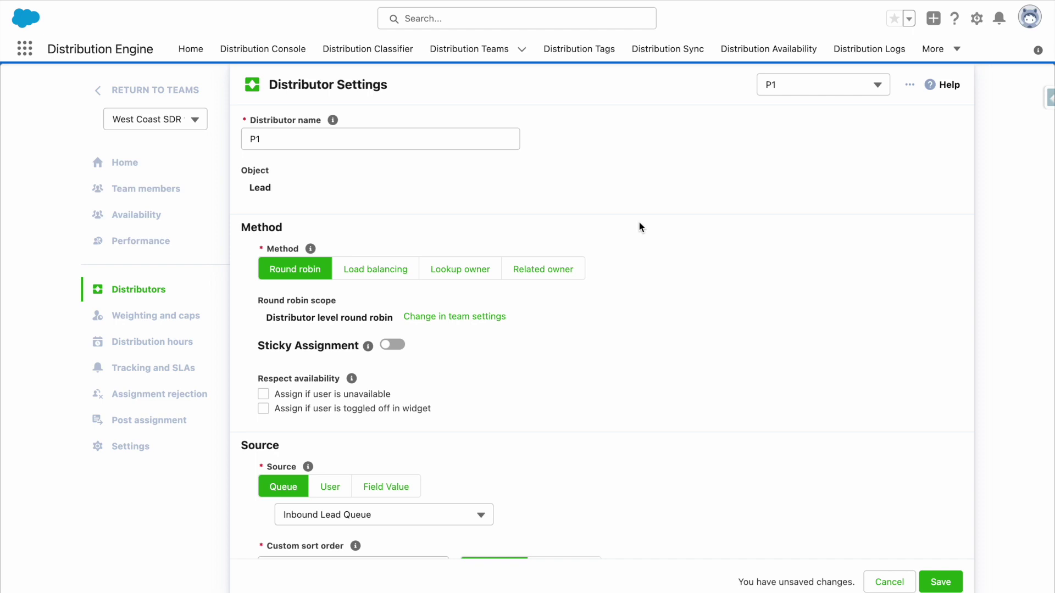
Examine the P1 distributor's field-based stamp group filter and the classifier tag options of its team member filter
{"action": "scroll", "coordinate": [638, 236], "scroll_direction": "down", "scroll_amount": 5}
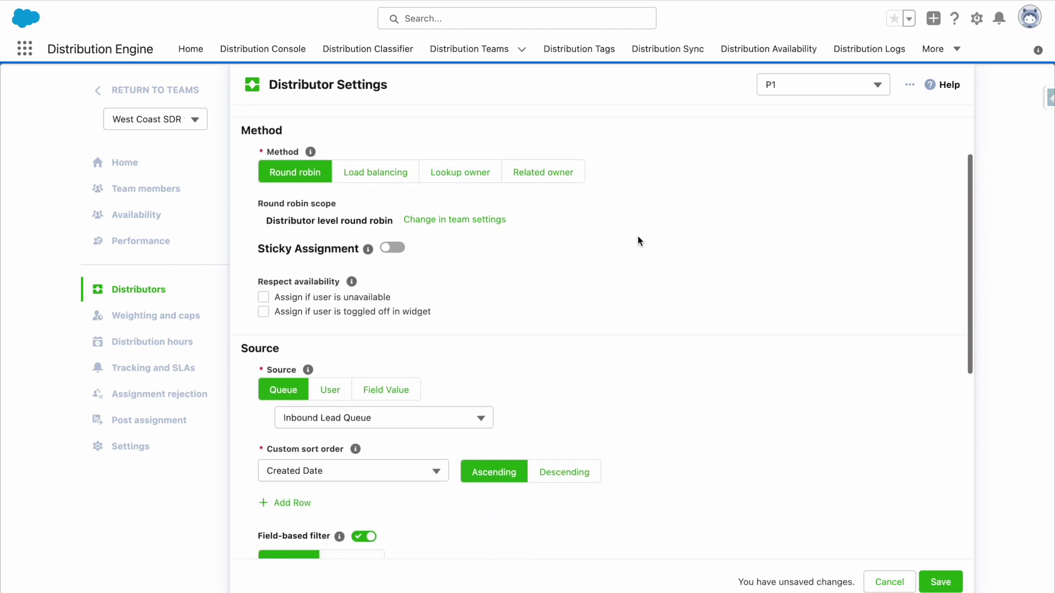
{"action": "scroll", "coordinate": [638, 236], "scroll_direction": "down", "scroll_amount": 3}
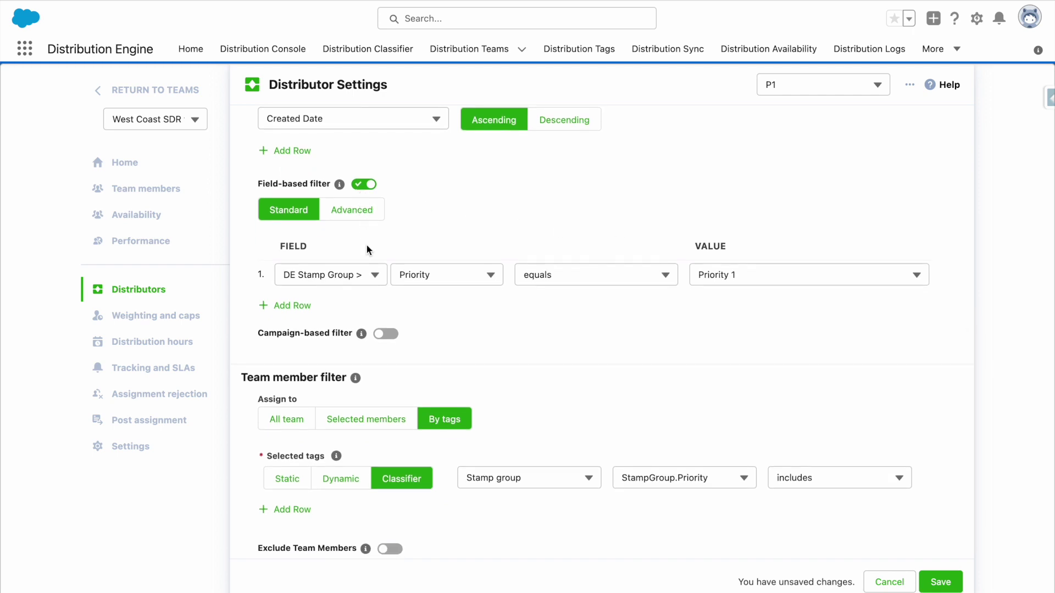
{"action": "left_click", "coordinate": [372, 276]}
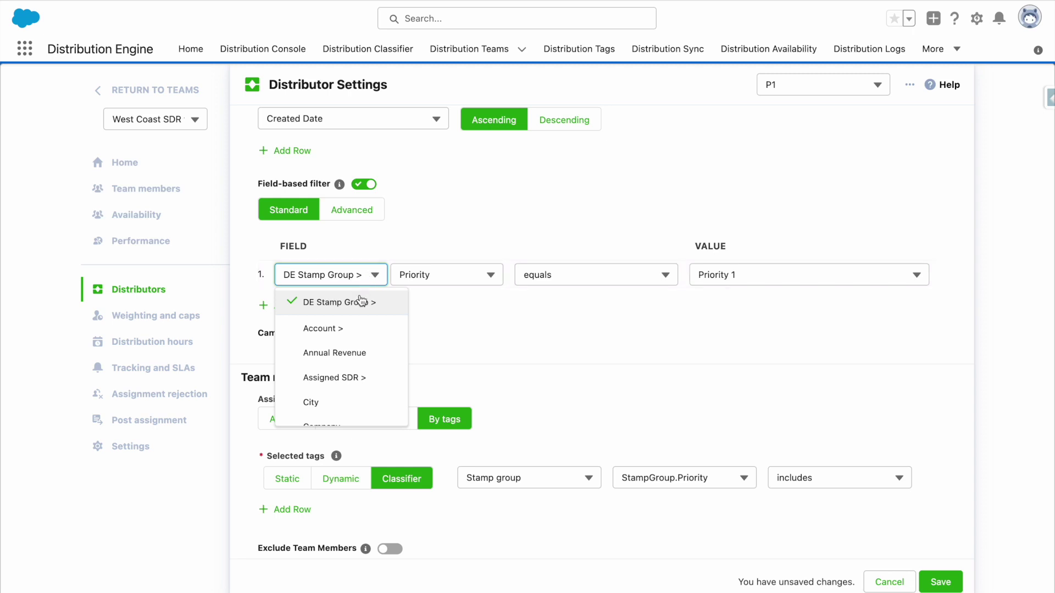
{"action": "left_click", "coordinate": [441, 295]}
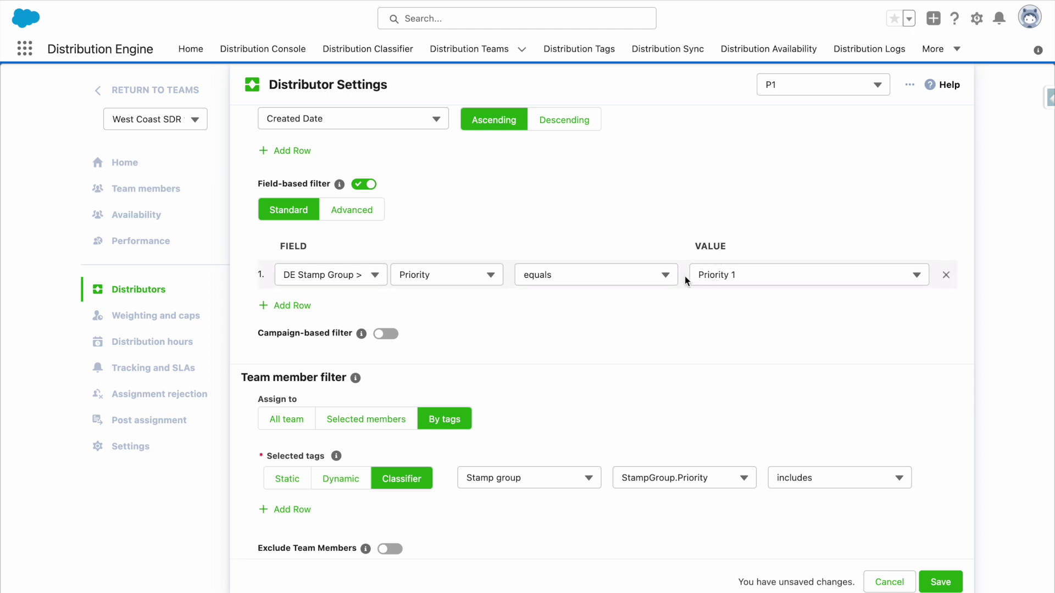
{"action": "scroll", "coordinate": [684, 276], "scroll_direction": "down", "scroll_amount": 1}
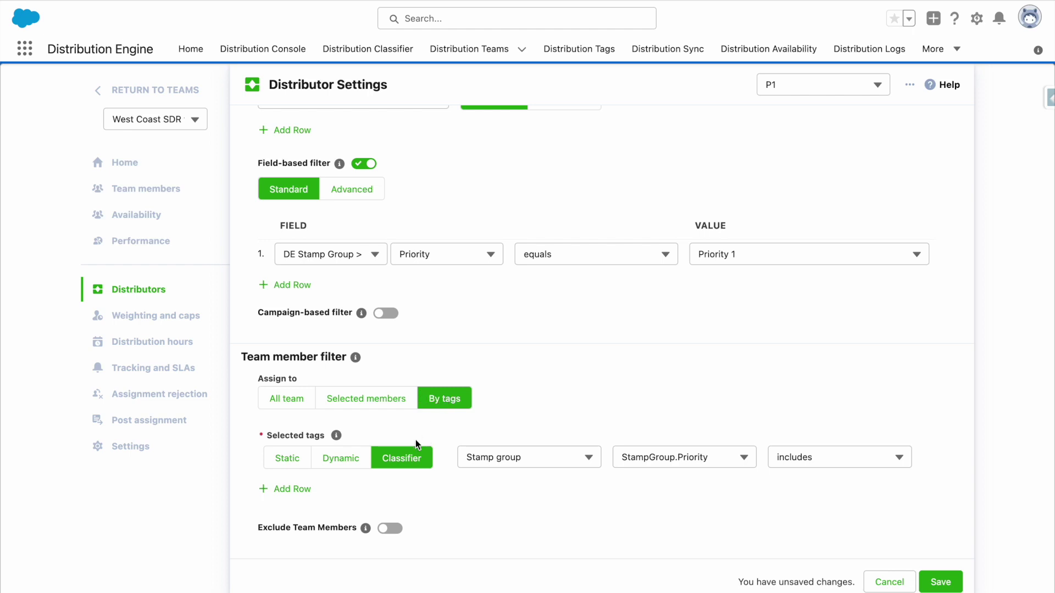
{"action": "left_click", "coordinate": [525, 461]}
{"action": "left_click", "coordinate": [549, 460]}
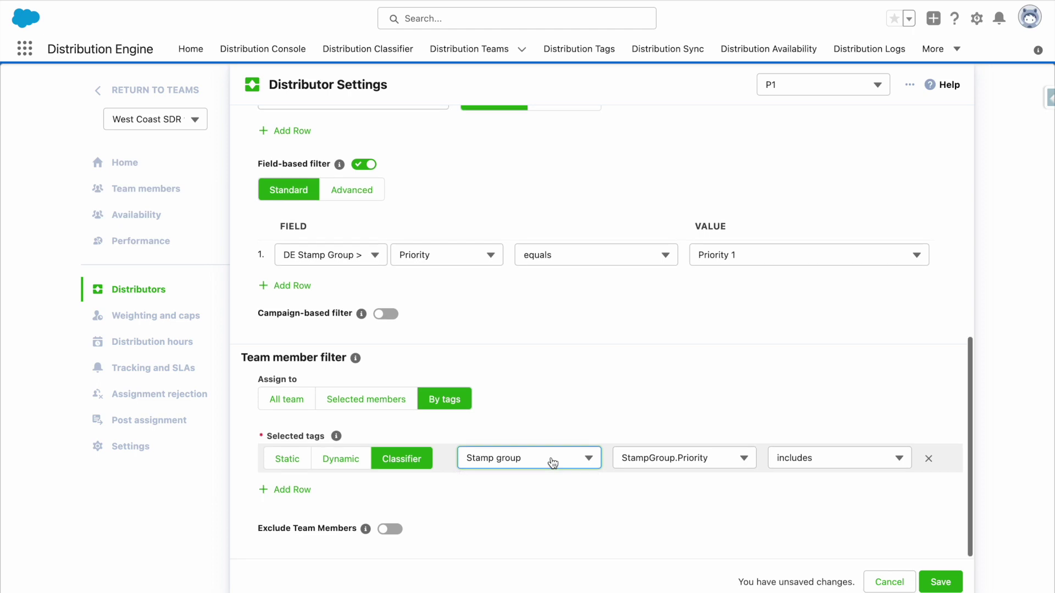
{"action": "left_click", "coordinate": [653, 460]}
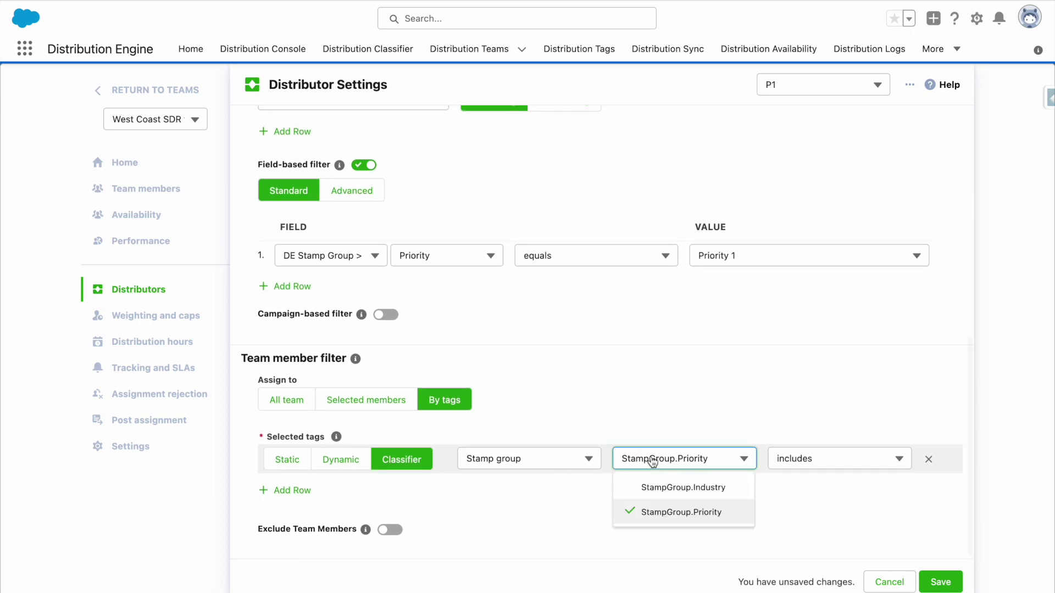
{"action": "left_click", "coordinate": [653, 460]}
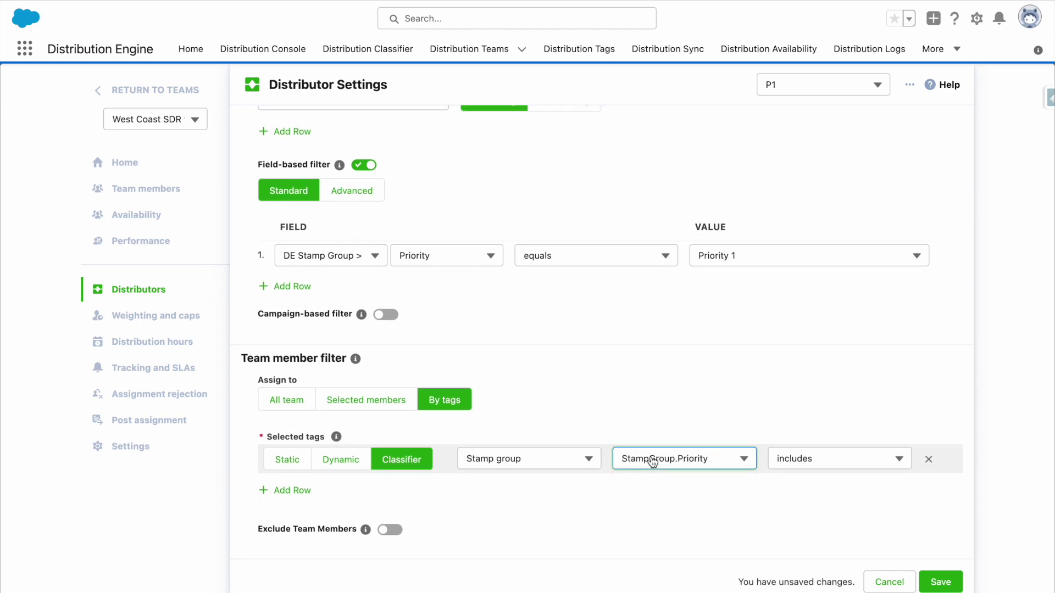
{"action": "left_click", "coordinate": [865, 465]}
{"action": "left_click", "coordinate": [825, 429]}
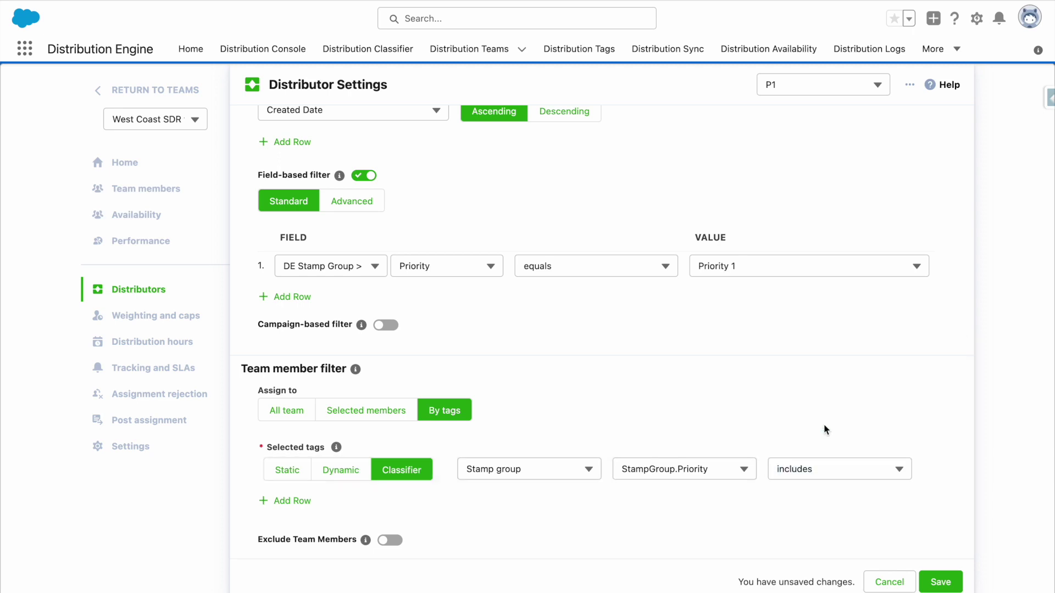